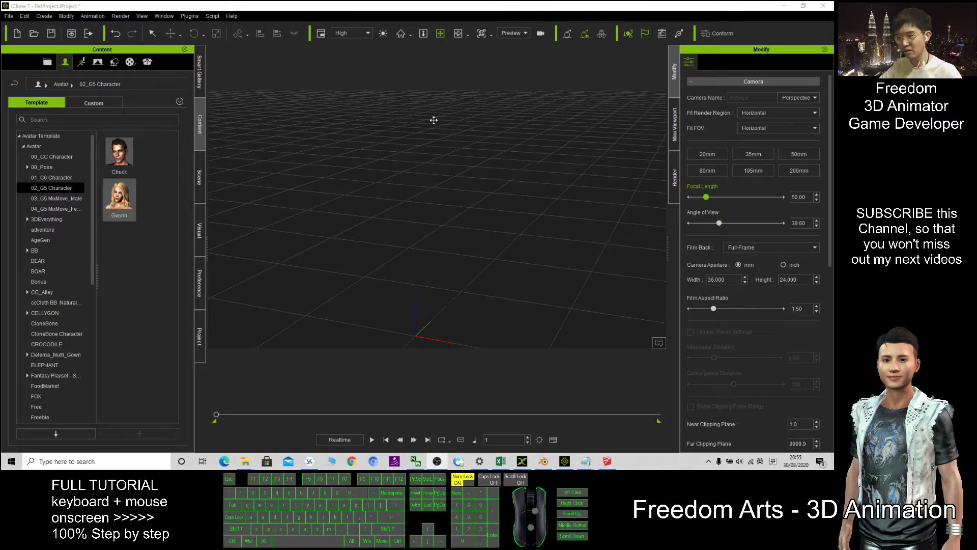
pyautogui.click(608, 463)
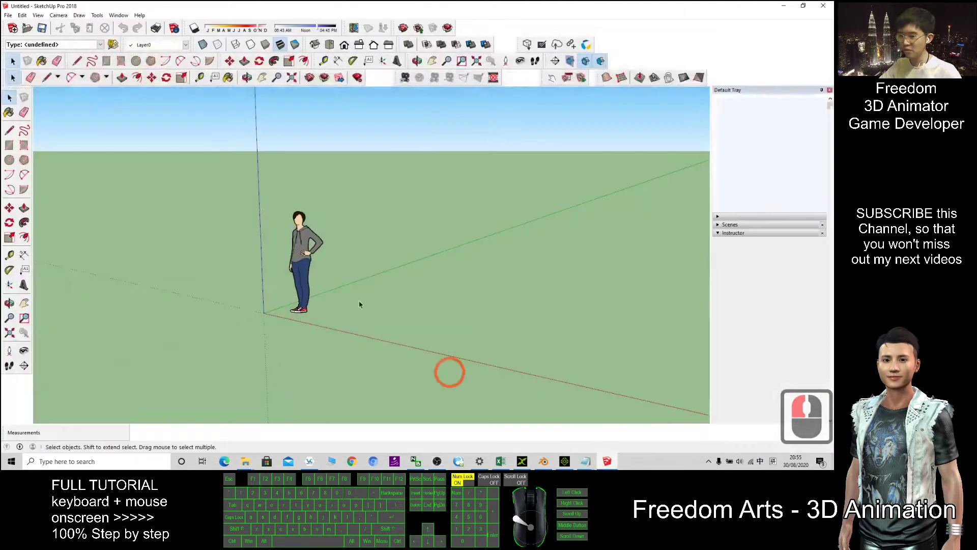
pyautogui.click(606, 461)
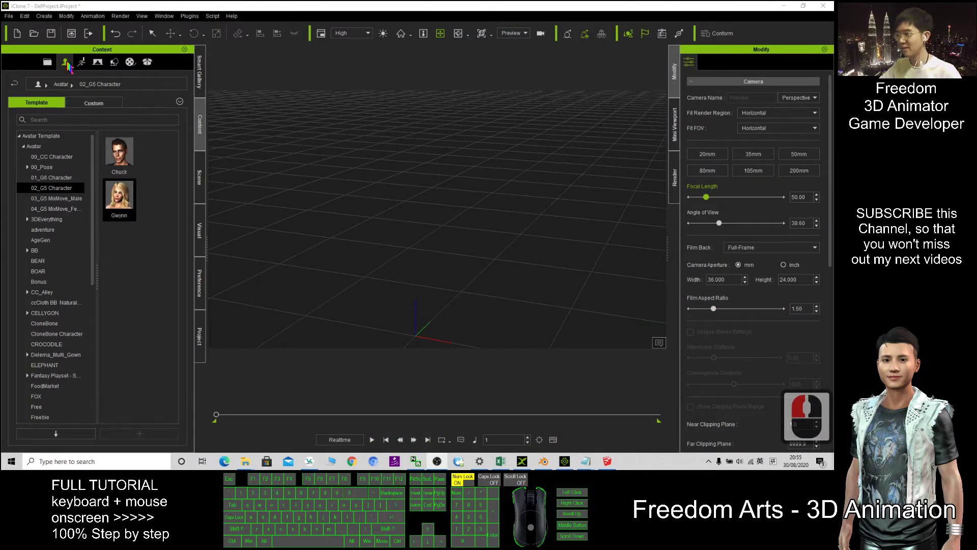
# Add the Gwynn avatar from the 02_G5 Character folder to the origin of the scene
pyautogui.click(67, 65)
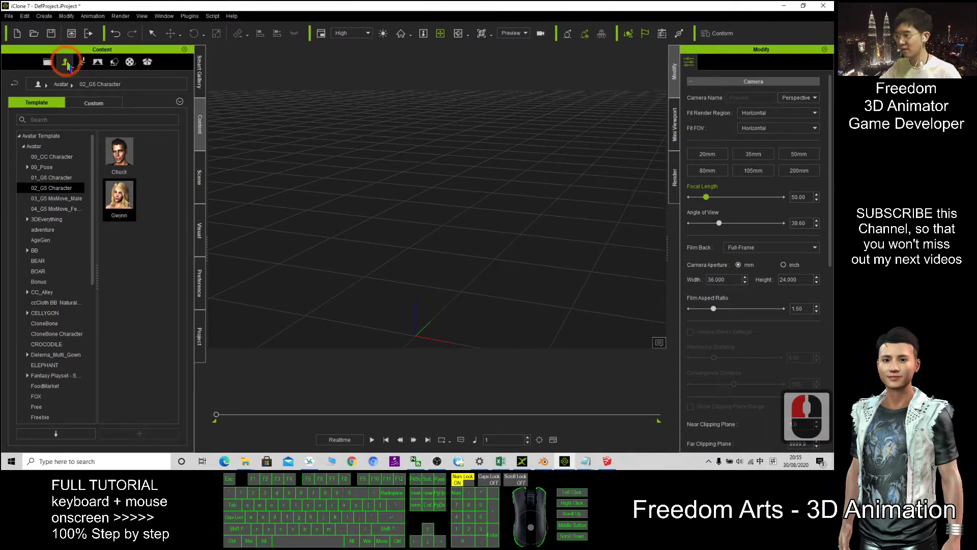
pyautogui.click(34, 146)
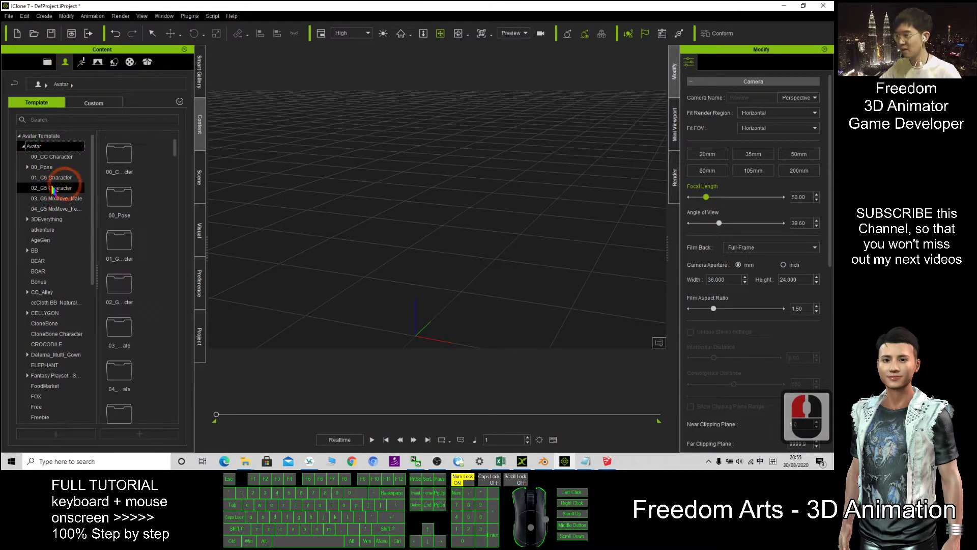
pyautogui.click(56, 188)
pyautogui.moveTo(119, 196); pyautogui.dragTo(418, 337)
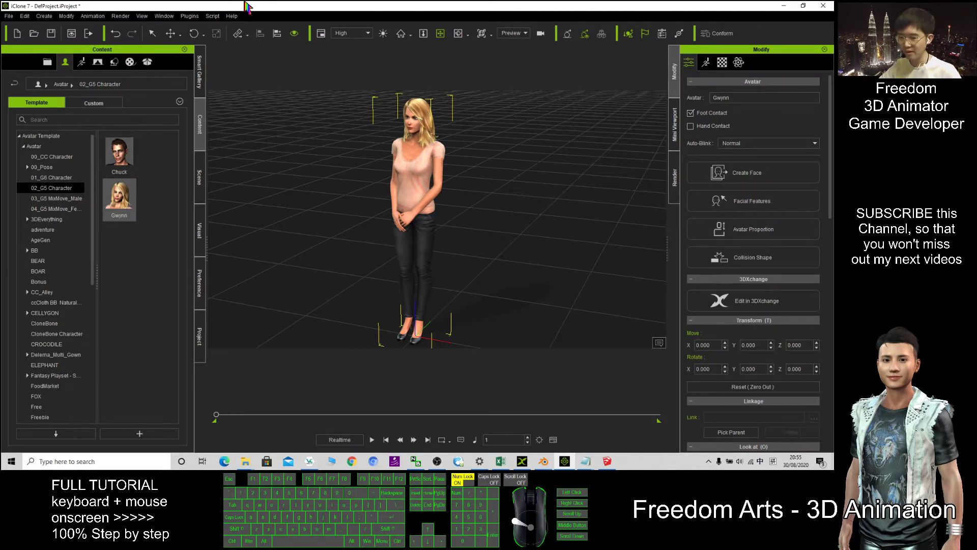
pyautogui.moveTo(276, 3); pyautogui.dragTo(374, 17)
pyautogui.click(106, 31)
pyautogui.click(143, 90)
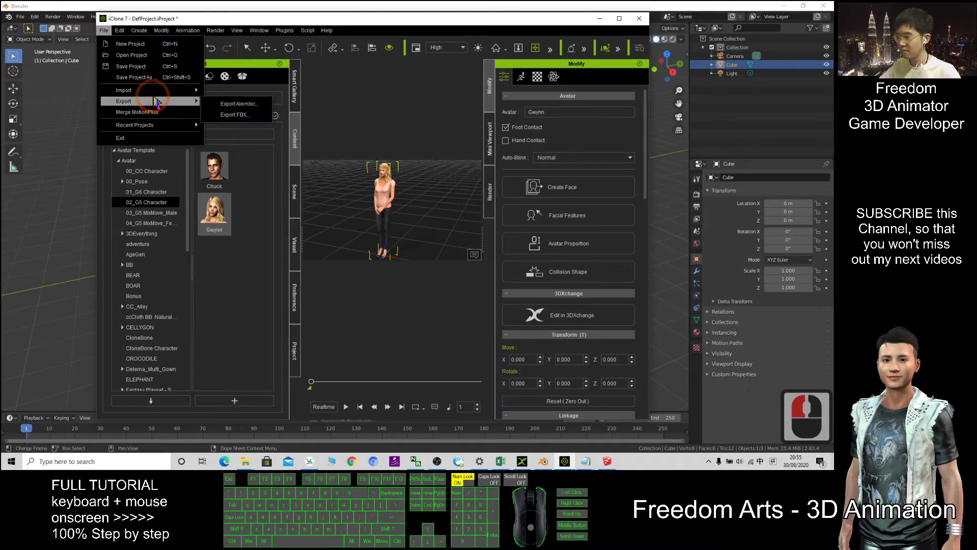
pyautogui.click(446, 38)
pyautogui.moveTo(502, 20); pyautogui.dragTo(575, 2)
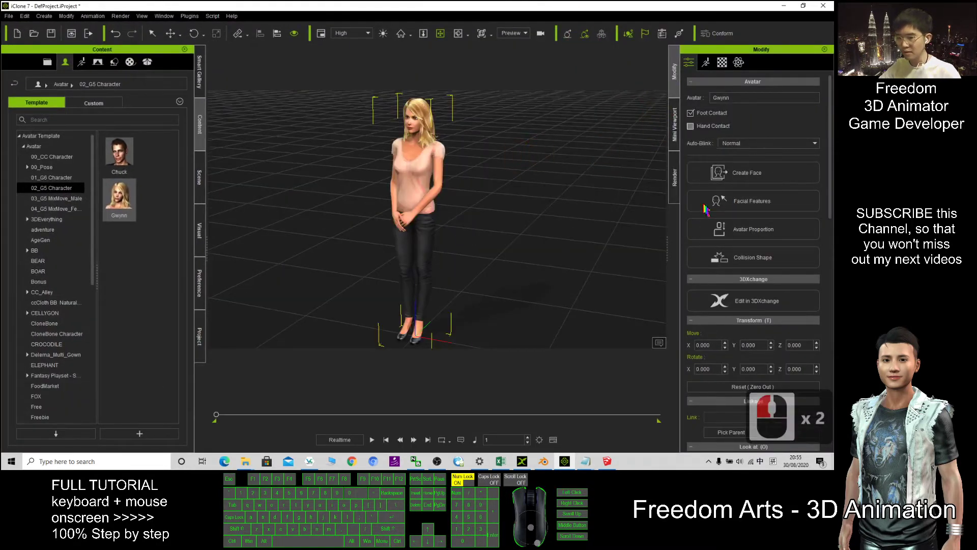
# Open the Gwynn avatar for editing in 3DXchange and arrange its window over the desktop
pyautogui.click(756, 304)
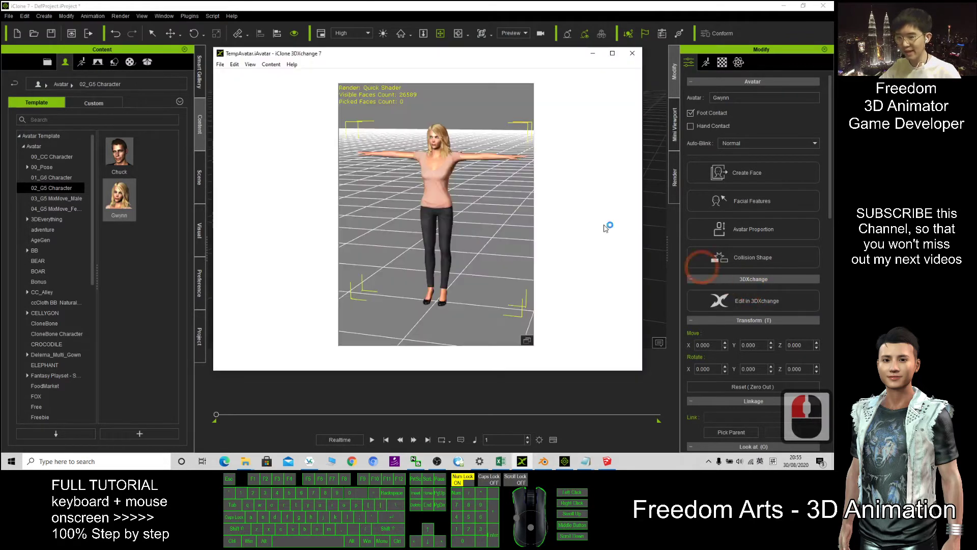
pyautogui.click(430, 244)
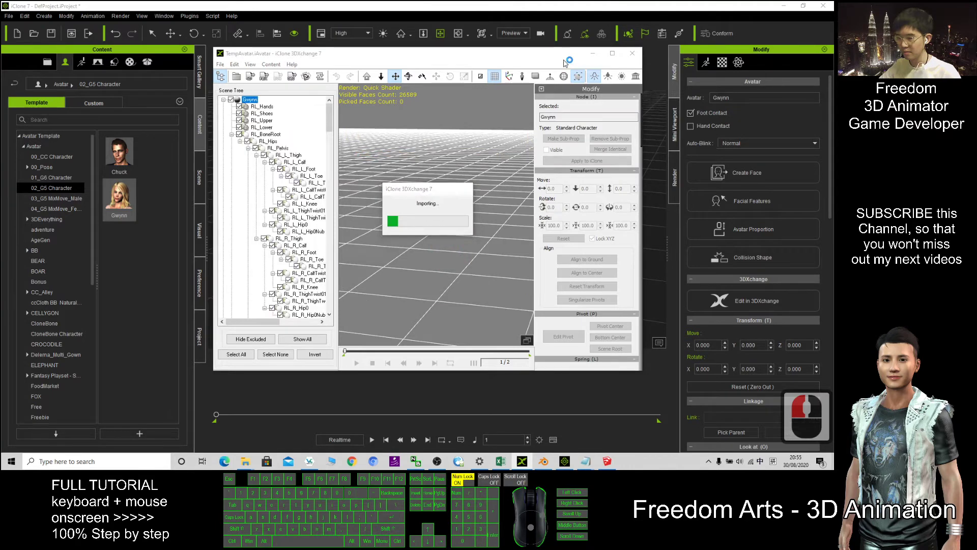
pyautogui.click(432, 278)
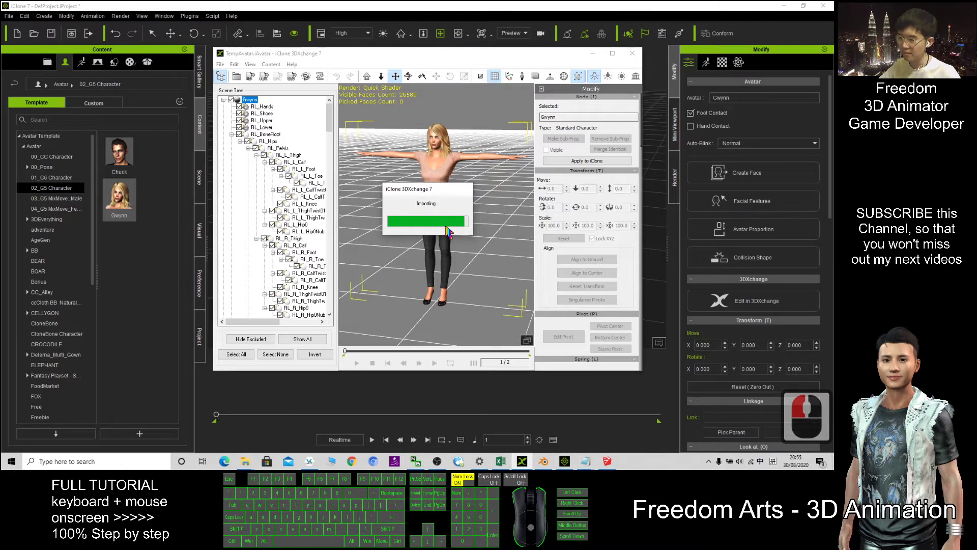
pyautogui.click(613, 53)
pyautogui.moveTo(405, 4); pyautogui.dragTo(501, 53)
# Export the avatar from 3DXchange as an OBJ named TempAvatar to the desktop, with the other windows minimized
pyautogui.click(366, 79)
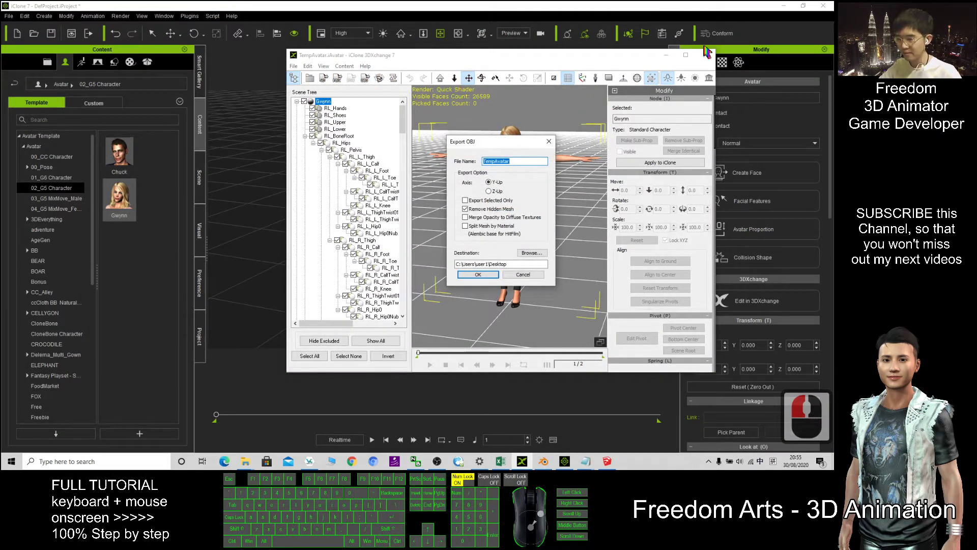
pyautogui.click(784, 5)
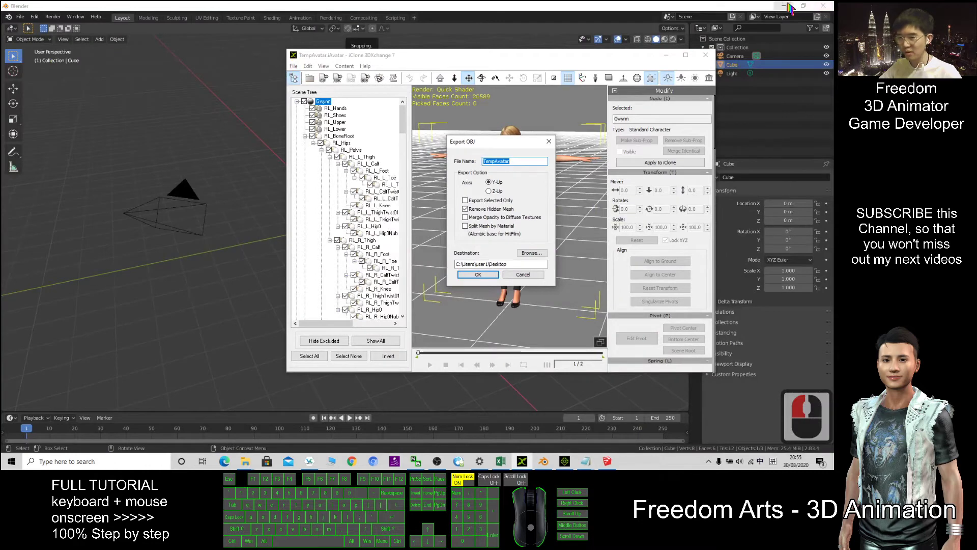
pyautogui.click(787, 6)
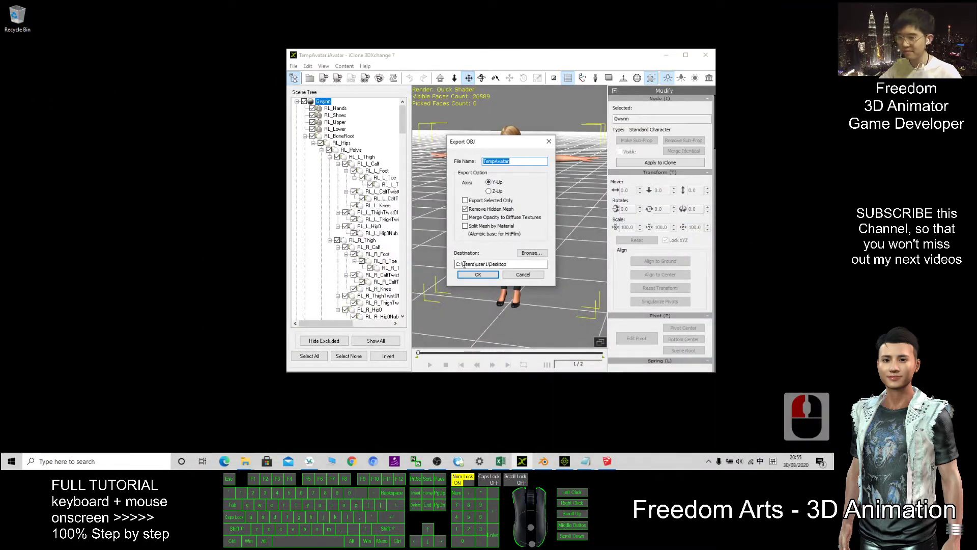
pyautogui.click(477, 275)
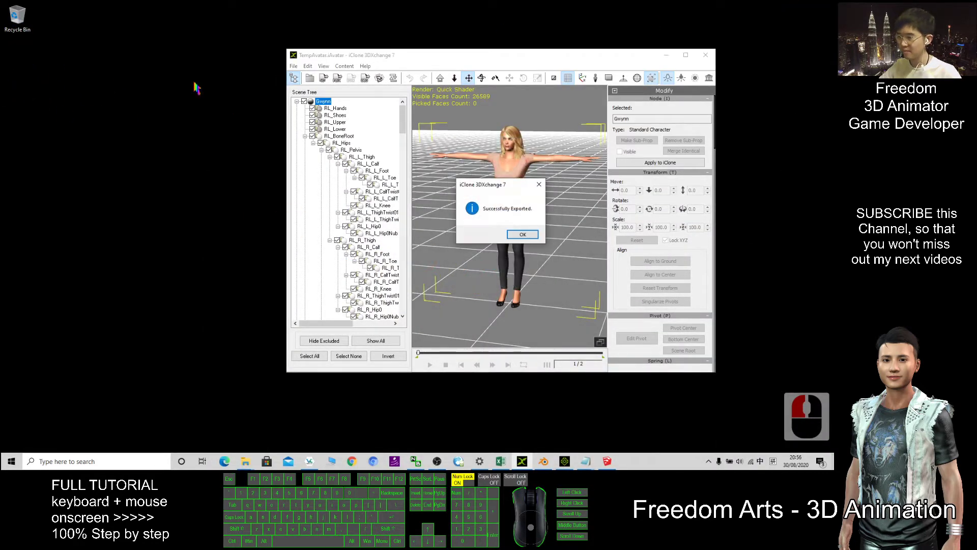
pyautogui.click(523, 234)
pyautogui.click(17, 149)
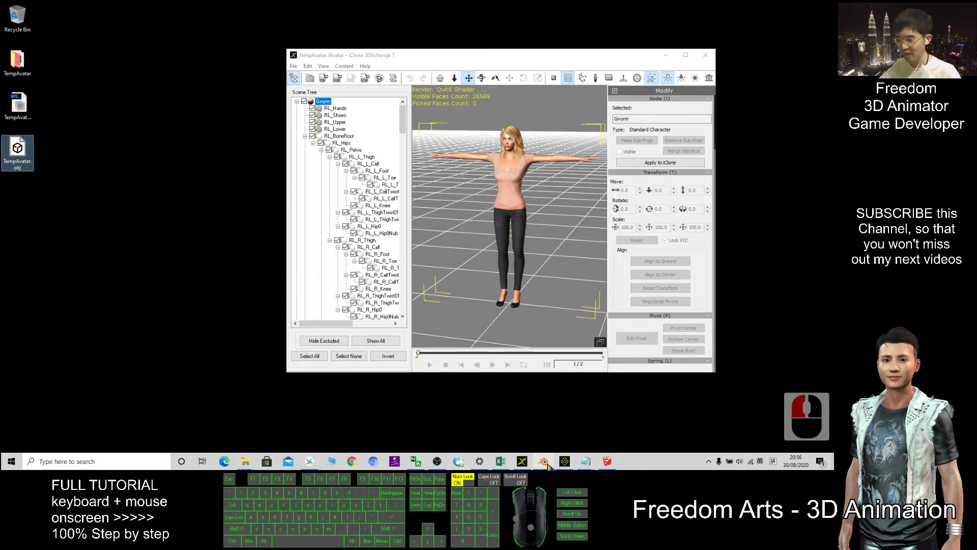
# Switch to Blender and delete the default cube, camera and light
pyautogui.click(543, 461)
pyautogui.click(272, 78)
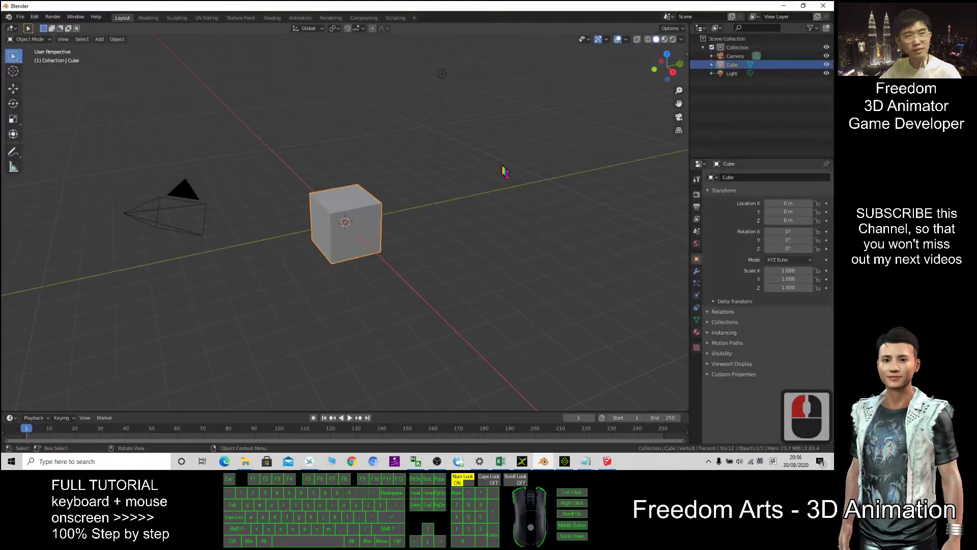
pyautogui.moveTo(520, 5); pyautogui.dragTo(563, 32)
pyautogui.moveTo(345, 149); pyautogui.dragTo(467, 346)
pyautogui.moveTo(154, 174); pyautogui.dragTo(591, 333)
pyautogui.press('Delete')
# Import the Wavefront file TempAvatar.obj from the desktop
pyautogui.click(83, 43)
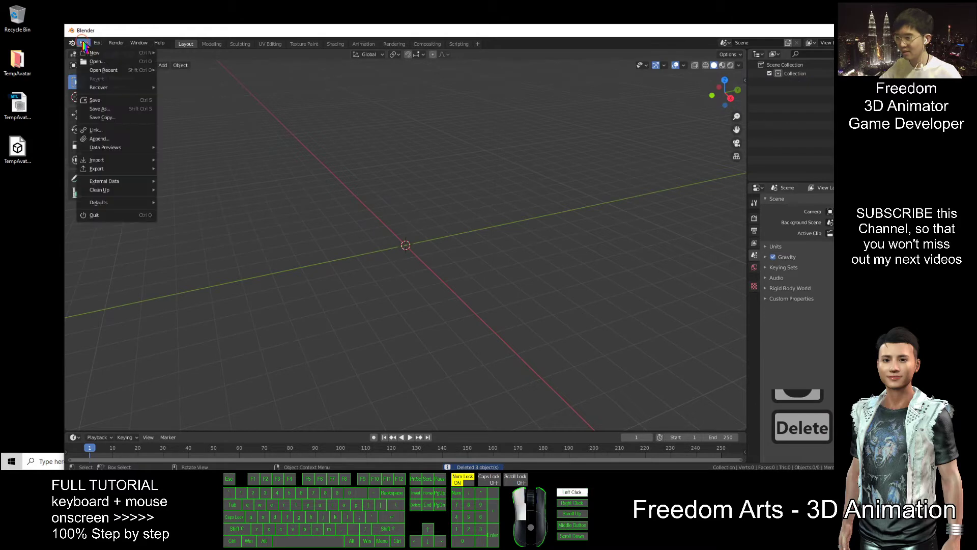
pyautogui.click(117, 163)
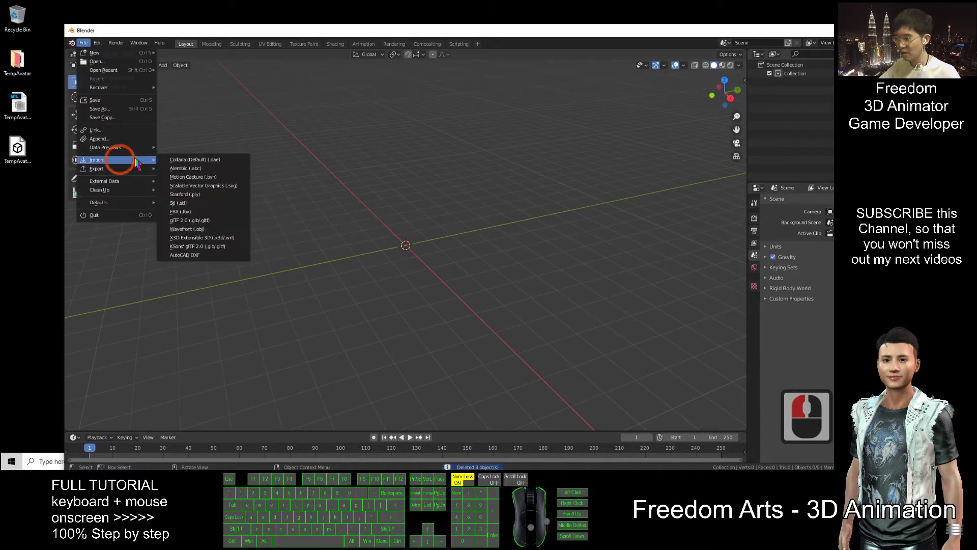
pyautogui.click(185, 230)
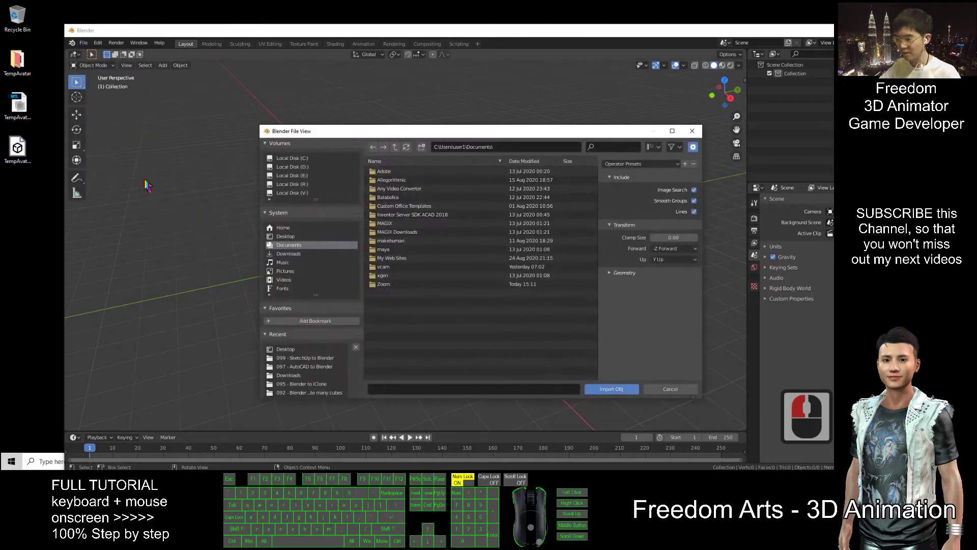
pyautogui.click(285, 236)
pyautogui.doubleClick(395, 190)
# Show the imported avatar with its textures in Material Preview shading, select it and maximize Blender
pyautogui.scroll(-16, 504, 169)
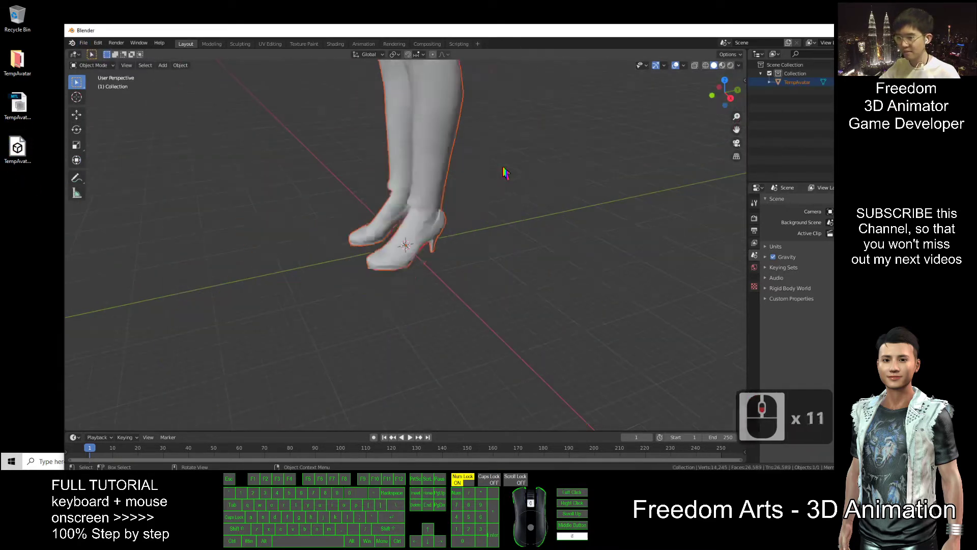
pyautogui.scroll(3, 516, 140)
pyautogui.keyDown('shift'); pyautogui.moveTo(517, 140); pyautogui.dragTo(514, 311, button='middle'); pyautogui.keyUp('shift')
pyautogui.scroll(-3, 488, 259)
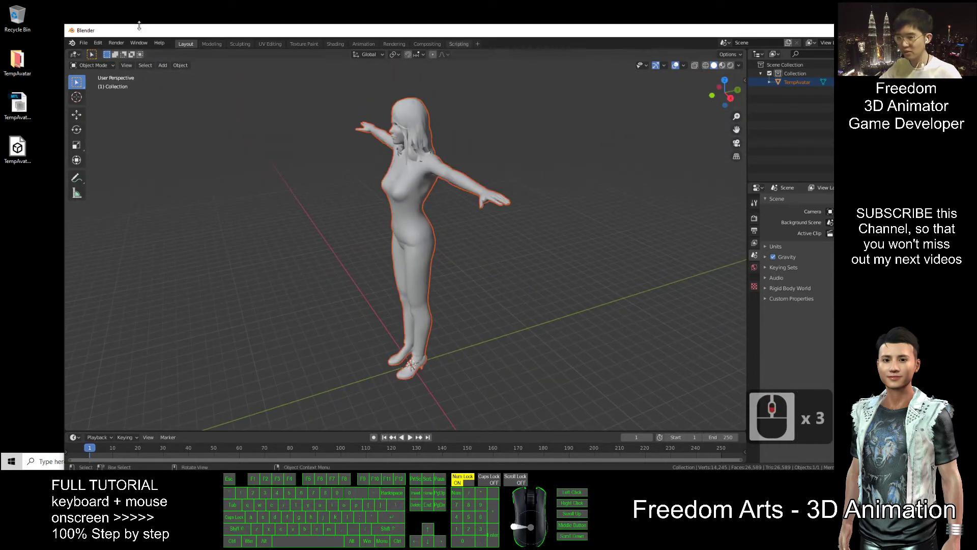
pyautogui.click(723, 67)
pyautogui.moveTo(304, 246); pyautogui.dragTo(335, 279, button='middle')
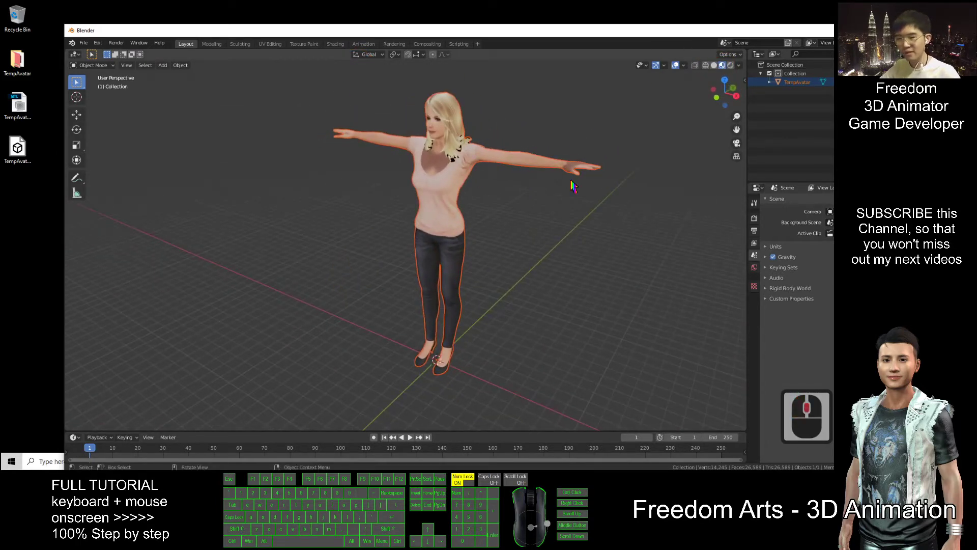
pyautogui.doubleClick(423, 196)
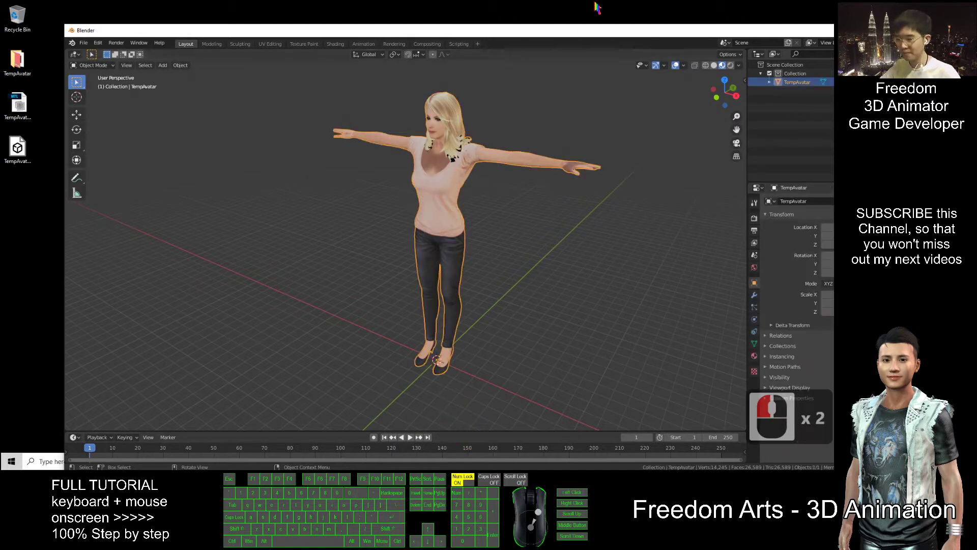
pyautogui.doubleClick(480, 28)
pyautogui.click(607, 461)
pyautogui.click(633, 218)
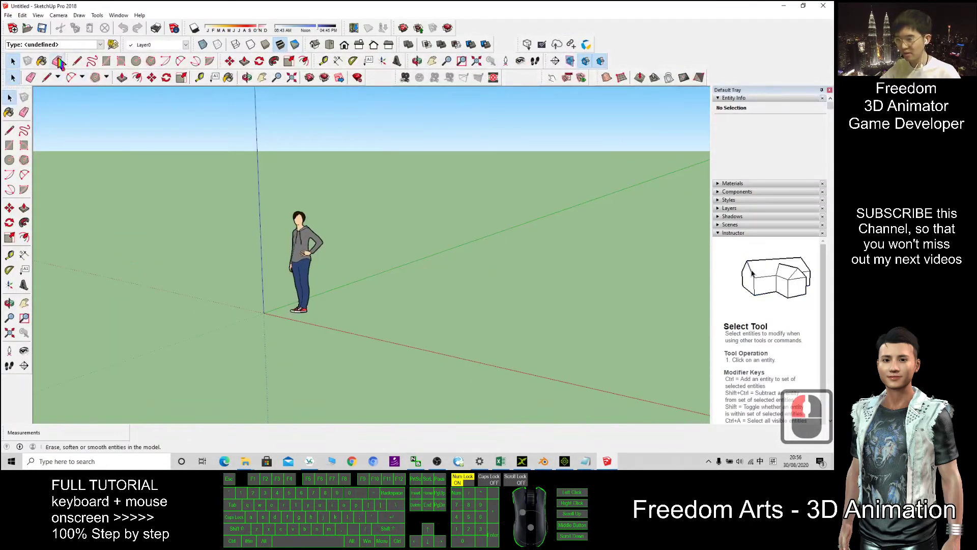
pyautogui.click(783, 6)
# Export the avatar as the COLLADA file untitled.dae to the desktop, with texture copying on, and locate the exported file there
pyautogui.click(21, 16)
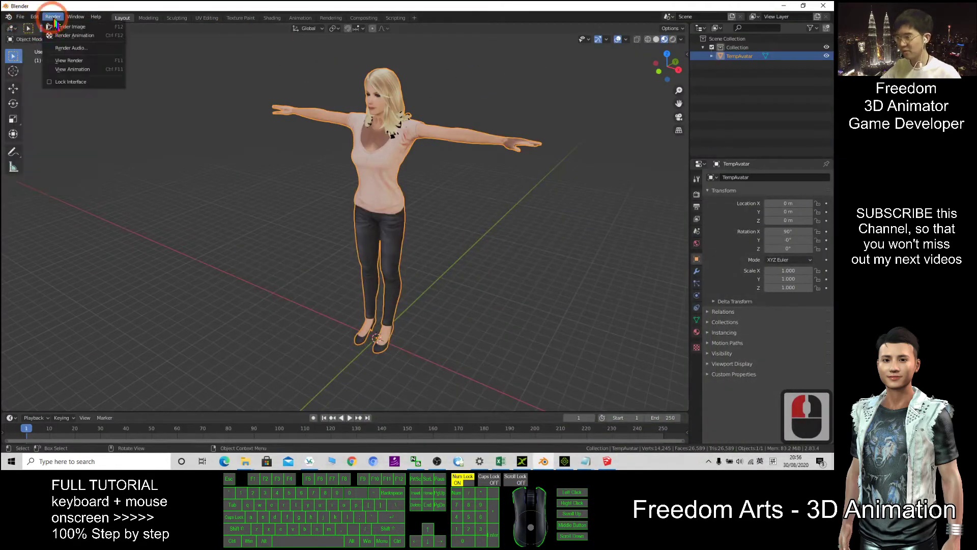
pyautogui.click(21, 16)
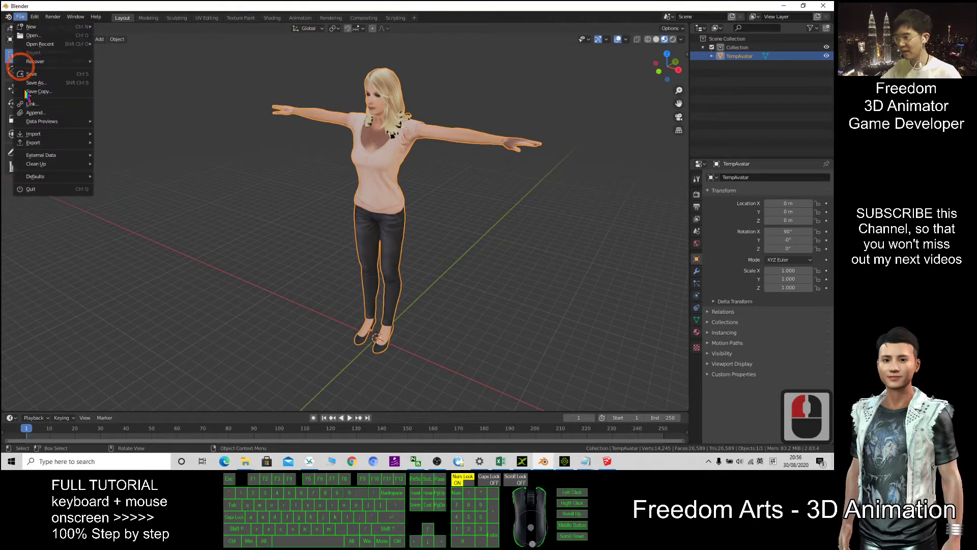
pyautogui.click(36, 144)
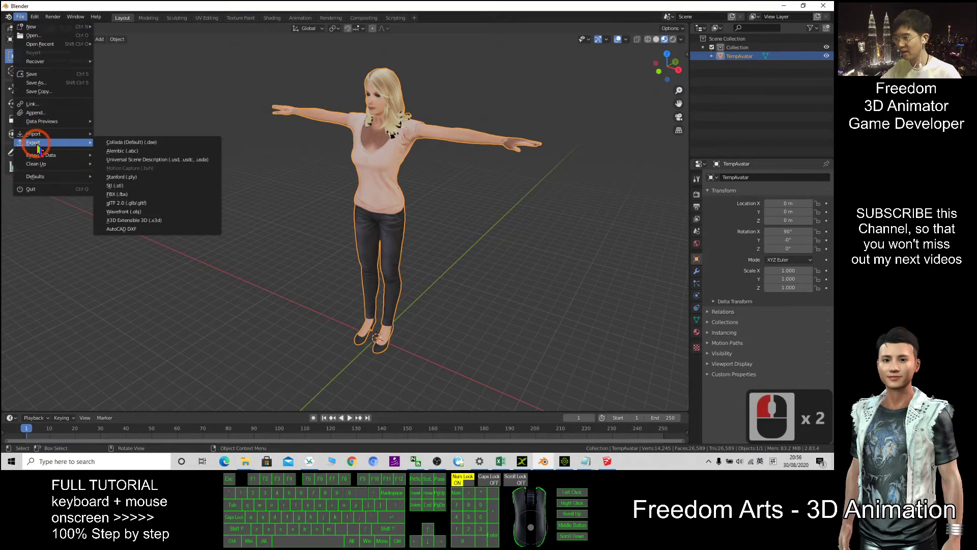
pyautogui.click(138, 142)
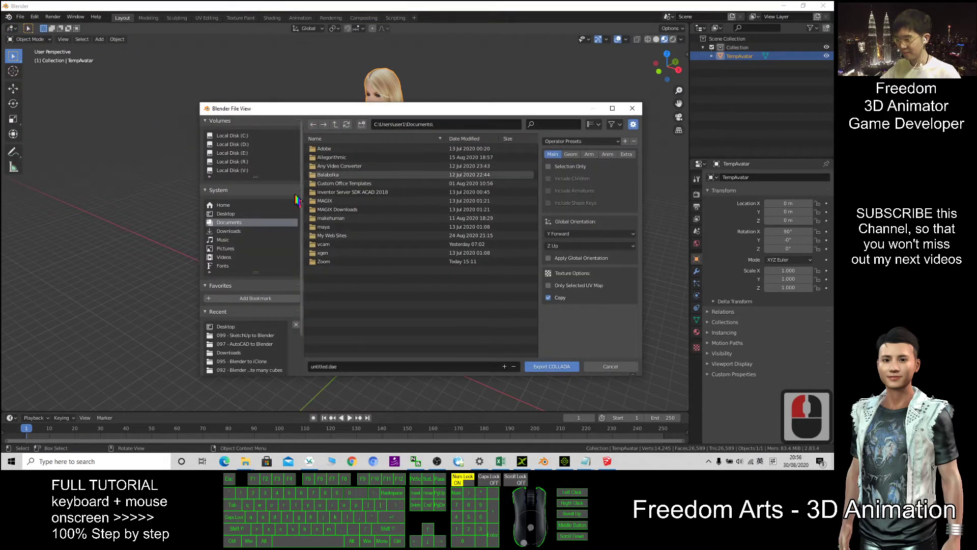
pyautogui.click(226, 214)
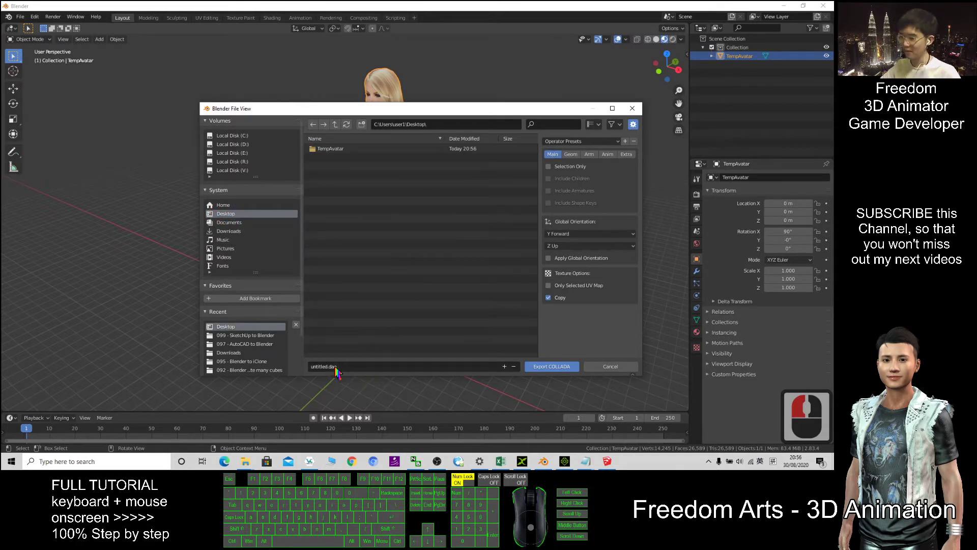
pyautogui.click(563, 368)
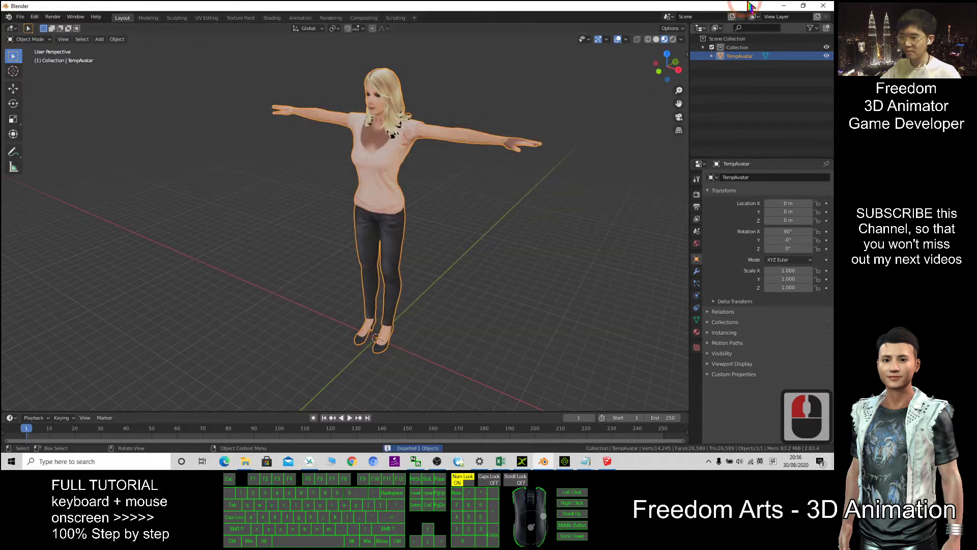
pyautogui.click(783, 6)
pyautogui.click(207, 154)
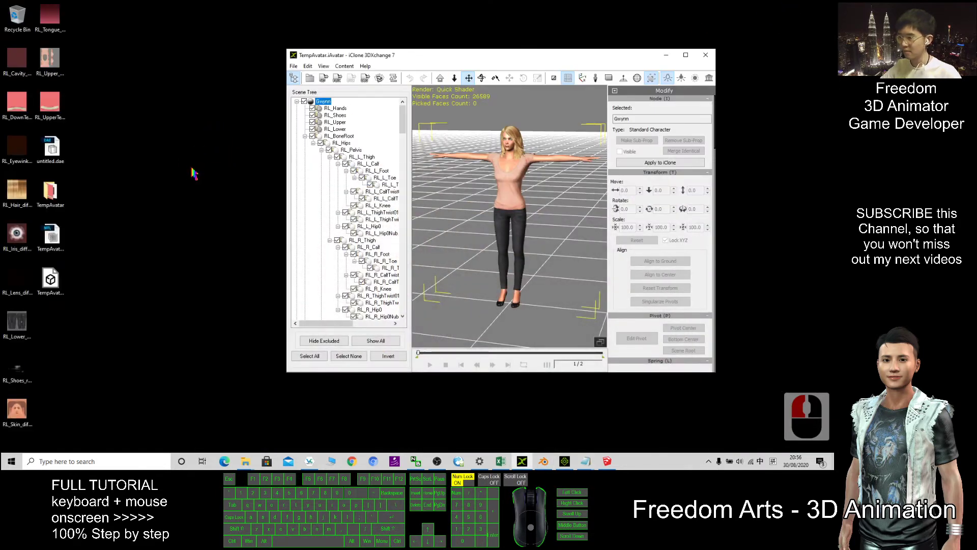
pyautogui.click(191, 169)
pyautogui.doubleClick(56, 151)
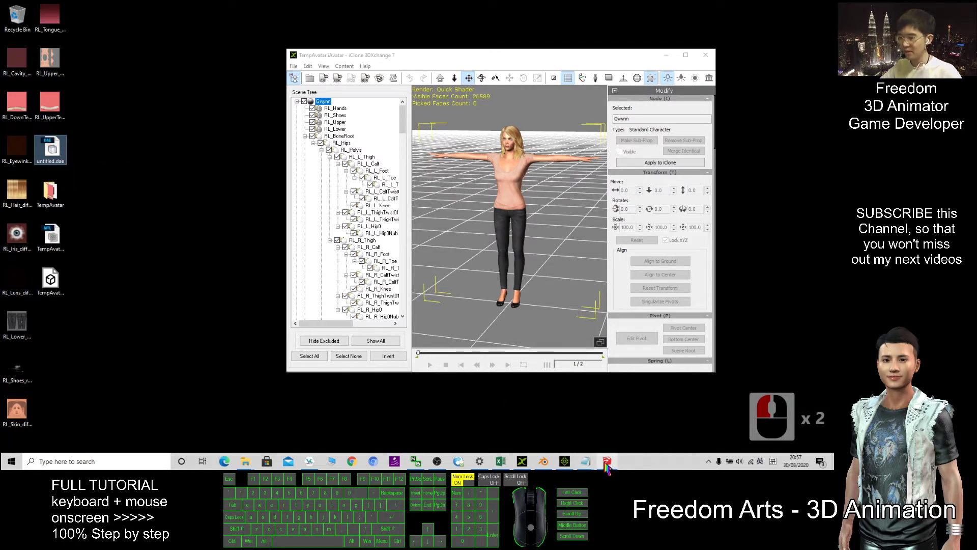
# Switch to SketchUp and import the COLLADA file untitled.dae from the desktop
pyautogui.click(607, 461)
pyautogui.moveTo(306, 5)
pyautogui.mouseDown()
pyautogui.moveTo(458, 50)
pyautogui.moveTo(457, 29)
pyautogui.mouseUp()
pyautogui.click(534, 226)
pyautogui.moveTo(478, 206)
pyautogui.mouseDown()
pyautogui.moveTo(449, 269)
pyautogui.moveTo(508, 227)
pyautogui.mouseUp()
pyautogui.click(159, 44)
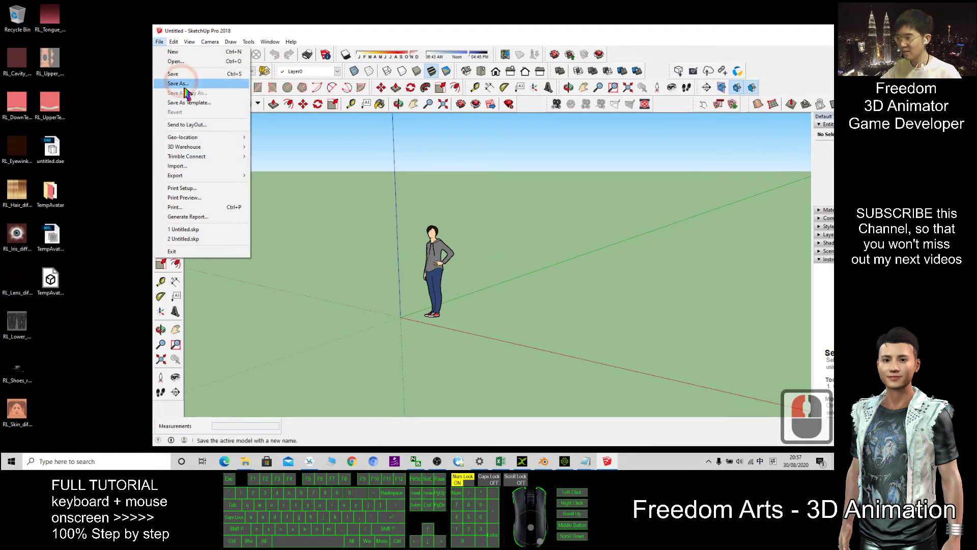
pyautogui.click(187, 168)
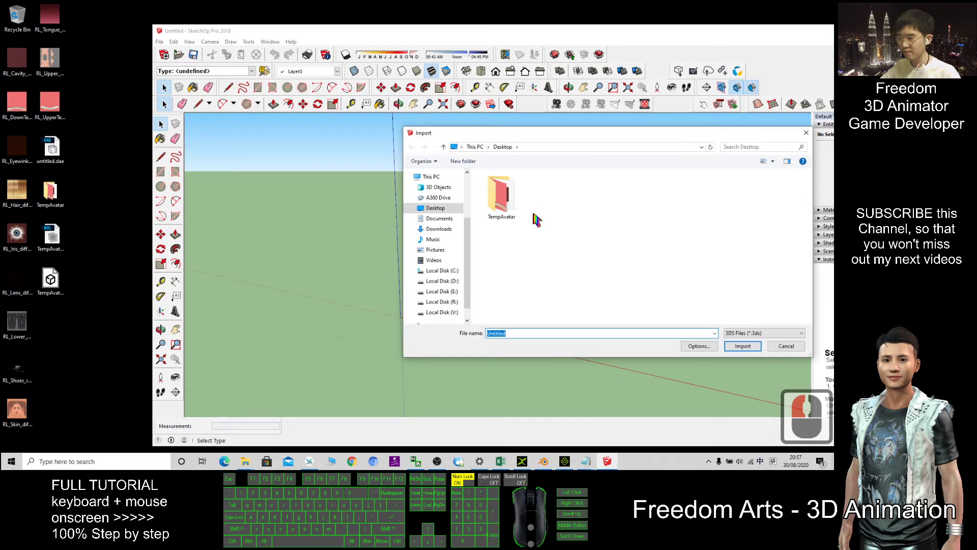
pyautogui.click(741, 333)
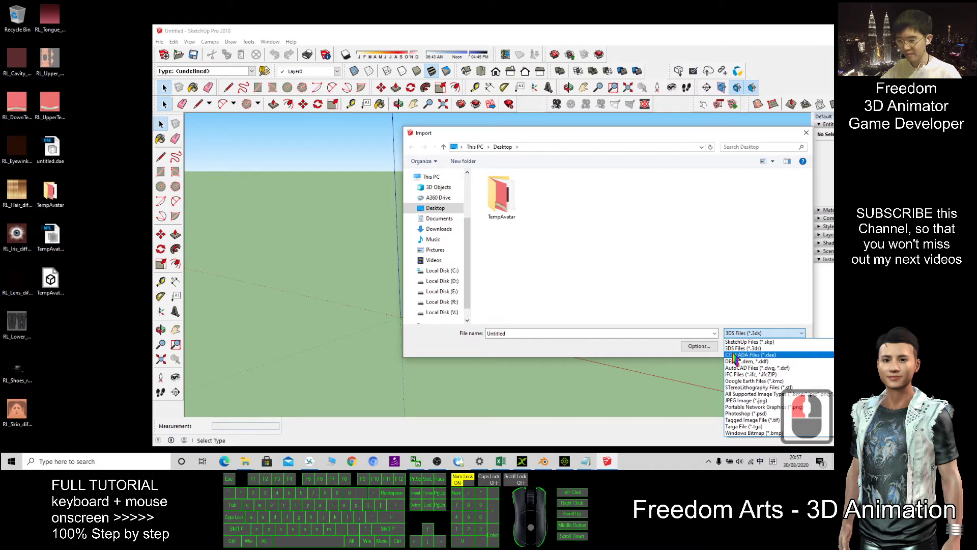
pyautogui.click(750, 355)
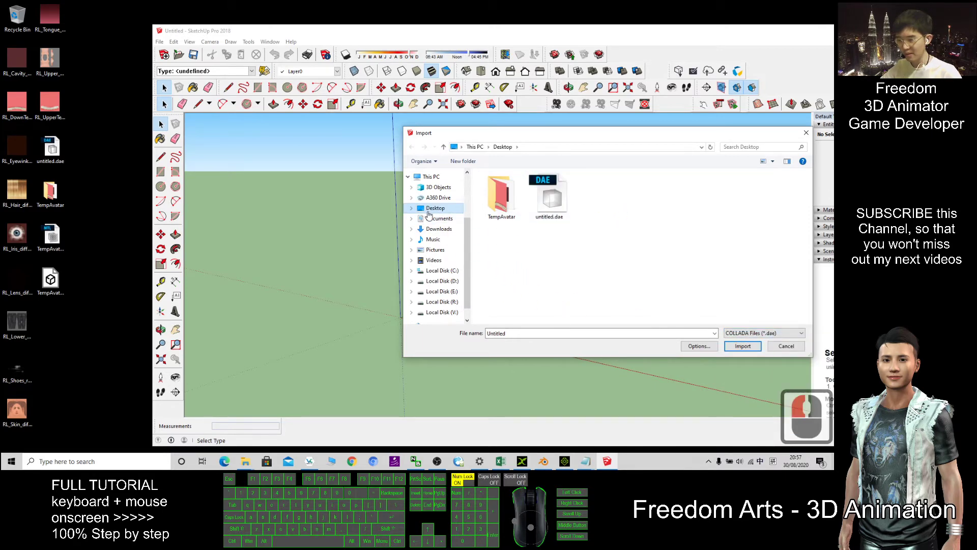
pyautogui.doubleClick(554, 201)
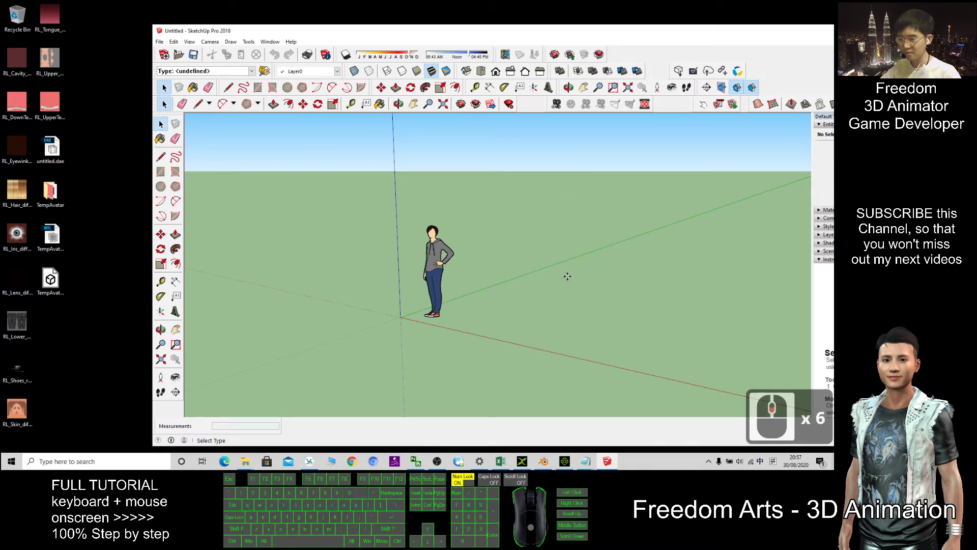
# Maximize the SketchUp window and place the imported avatar component close to the origin
pyautogui.scroll(2, 659, 152)
pyautogui.moveTo(709, 32); pyautogui.dragTo(585, 1)
pyautogui.scroll(5, 366, 363)
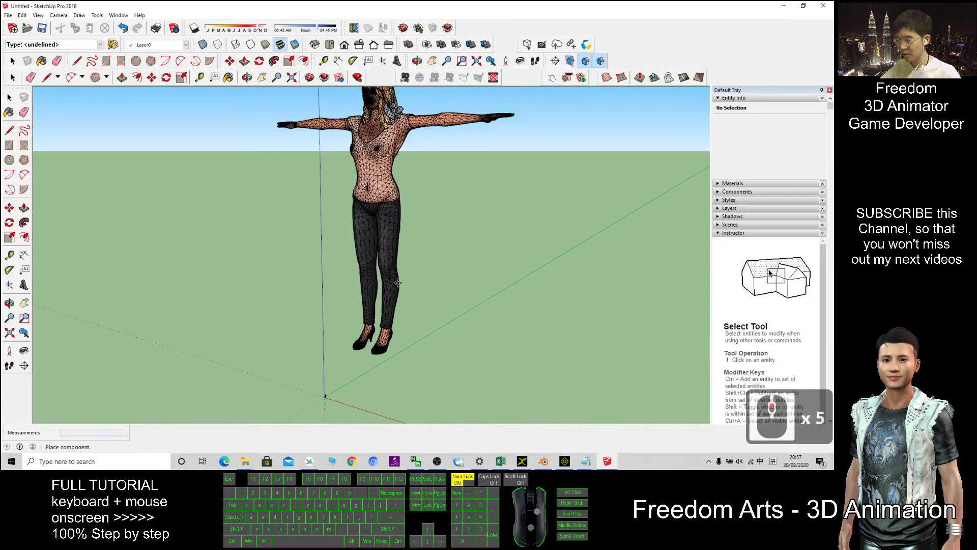
pyautogui.scroll(-3, 399, 271)
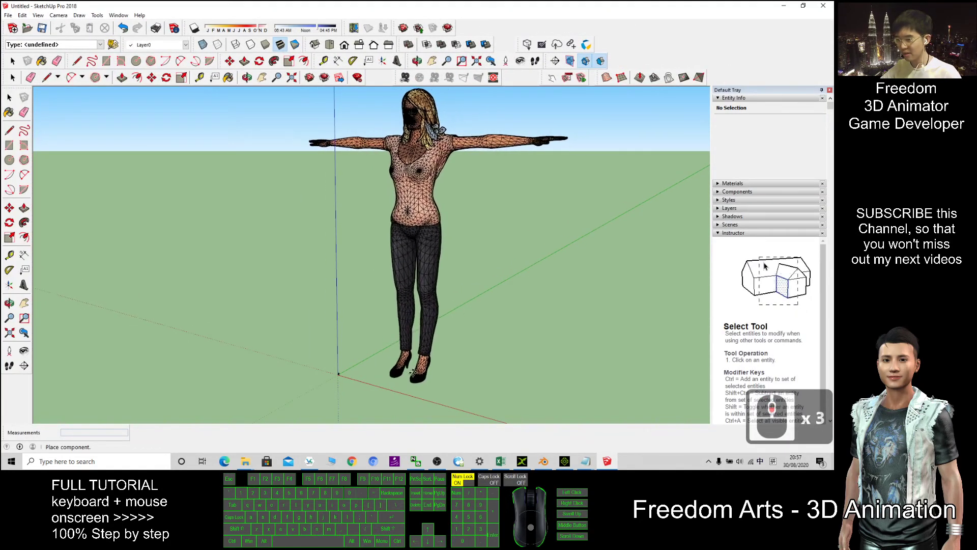
pyautogui.click(413, 374)
# Move the placed avatar about 60' 11" so that it stands by the red axis, and clear the selection
pyautogui.press('m')
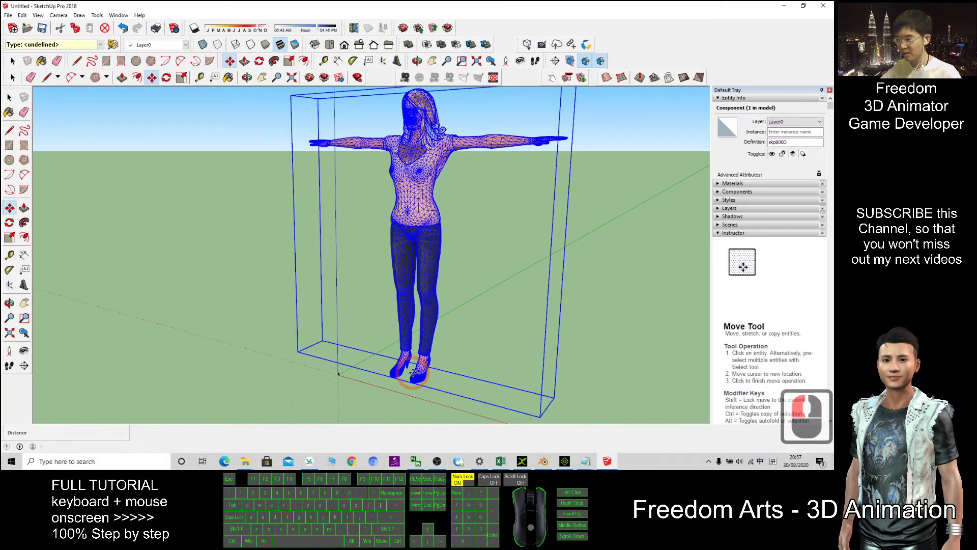
pyautogui.click(628, 351)
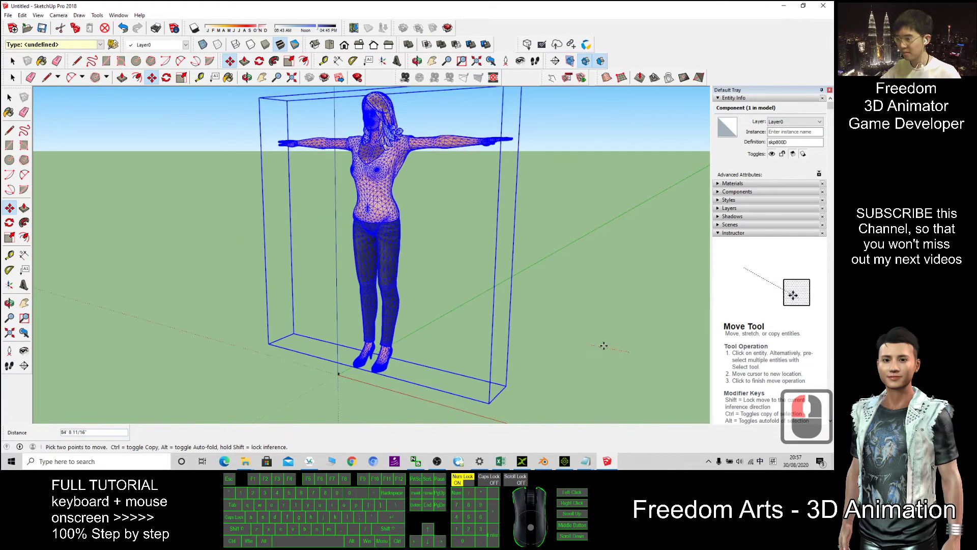
pyautogui.click(628, 360)
pyautogui.click(153, 141)
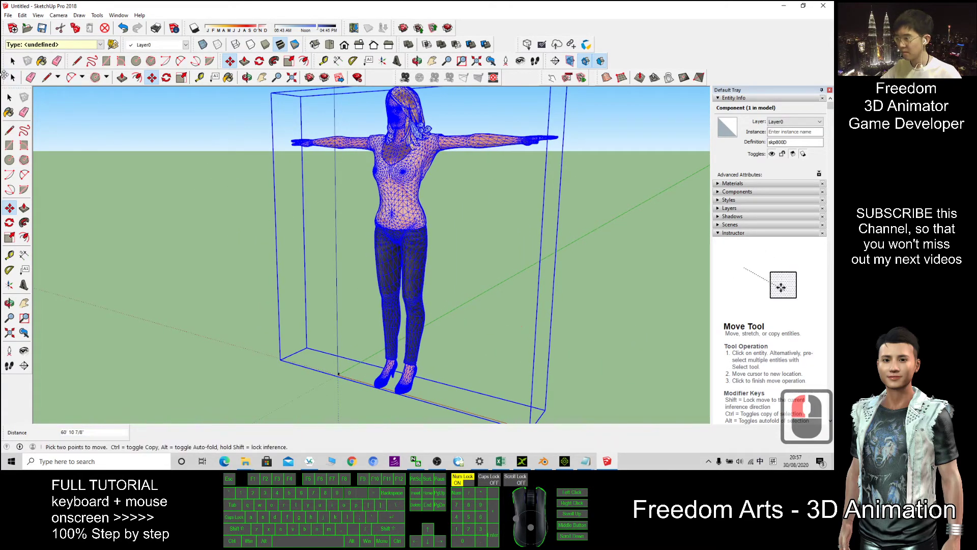
pyautogui.click(12, 77)
pyautogui.click(604, 305)
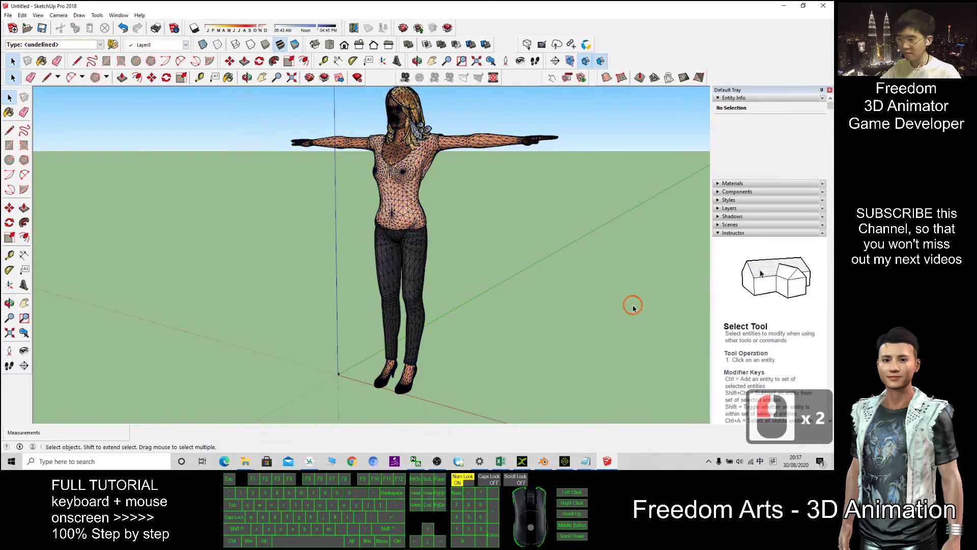
# Examine the imported avatar's textures and mesh up close, from several sides and at full length
pyautogui.click(456, 238)
pyautogui.scroll(9, 458, 239)
pyautogui.keyDown('shift'); pyautogui.moveTo(458, 237); pyautogui.dragTo(463, 376, button='middle'); pyautogui.keyUp('shift')
pyautogui.keyDown('shift'); pyautogui.moveTo(321, 250); pyautogui.dragTo(305, 292, button='middle'); pyautogui.keyUp('shift')
pyautogui.press('c')
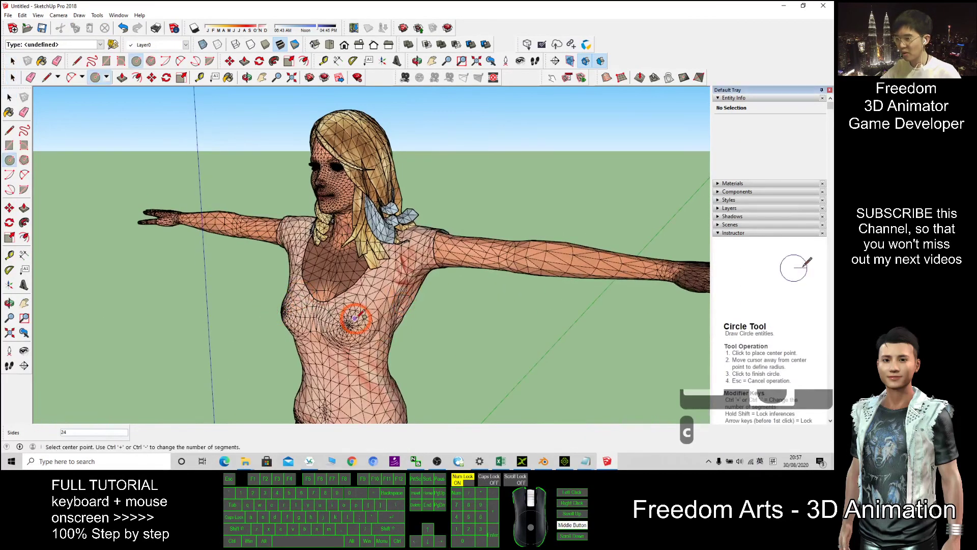
pyautogui.press('Escape')
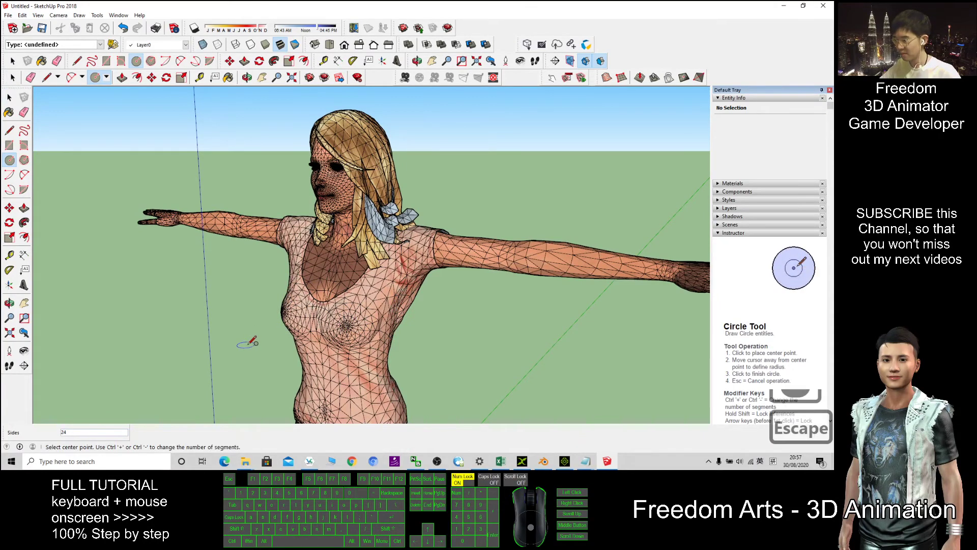
pyautogui.moveTo(246, 338); pyautogui.dragTo(484, 333, button='middle')
pyautogui.scroll(-6, 484, 334)
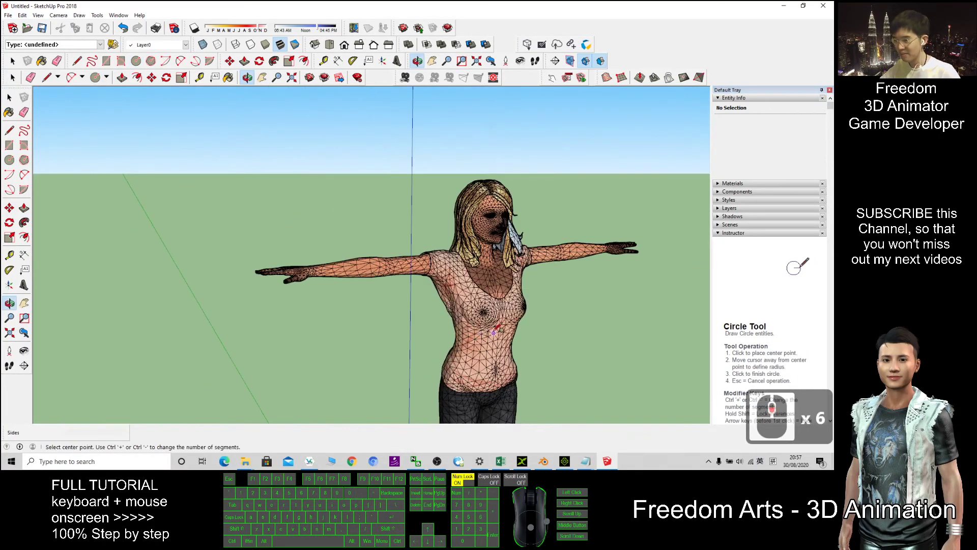
pyautogui.keyDown('shift'); pyautogui.moveTo(589, 371); pyautogui.dragTo(563, 270, button='middle'); pyautogui.keyUp('shift')
pyautogui.scroll(-3, 586, 285)
pyautogui.moveTo(659, 327); pyautogui.dragTo(481, 322, button='middle')
pyautogui.scroll(-8, 480, 320)
pyautogui.scroll(1, 560, 349)
pyautogui.keyDown('shift'); pyautogui.moveTo(555, 346); pyautogui.dragTo(517, 315, button='middle'); pyautogui.keyUp('shift')
pyautogui.rightClick(669, 45)
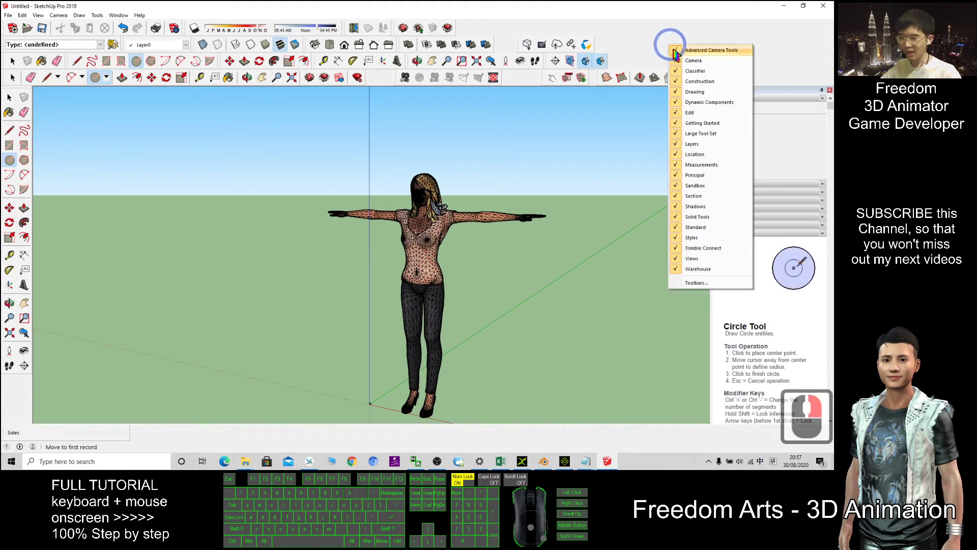
pyautogui.click(644, 15)
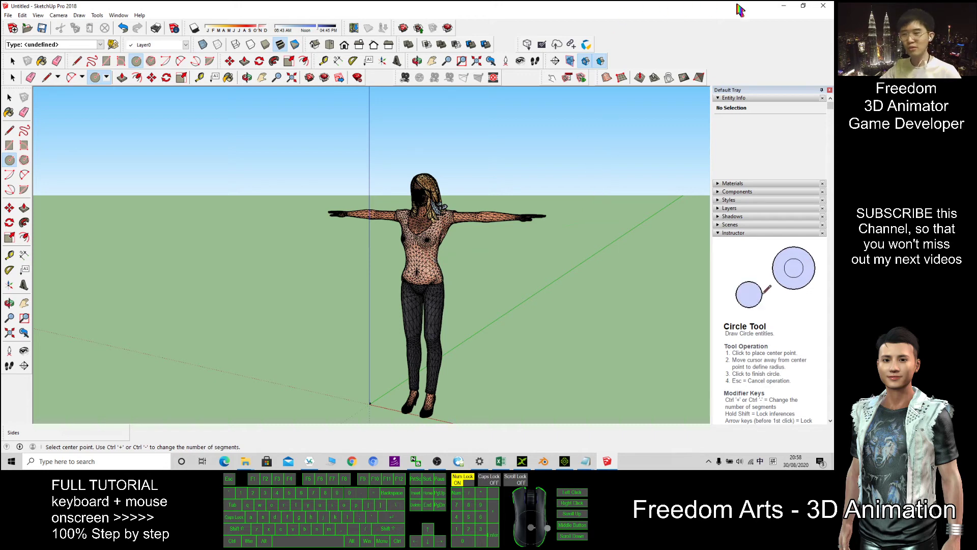
# Switch to iClone to view the original avatar for comparison, and return to the imported avatar in SketchUp
pyautogui.click(783, 7)
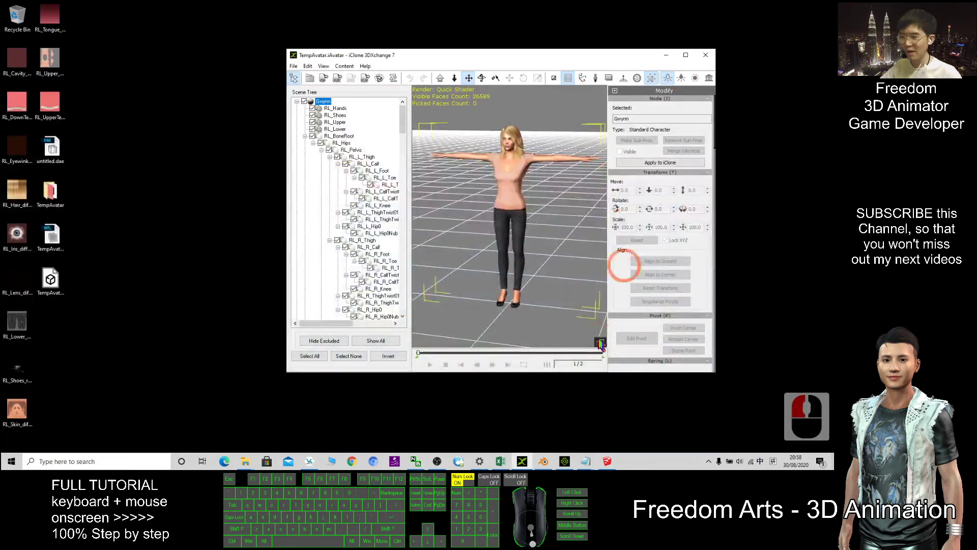
pyautogui.click(566, 461)
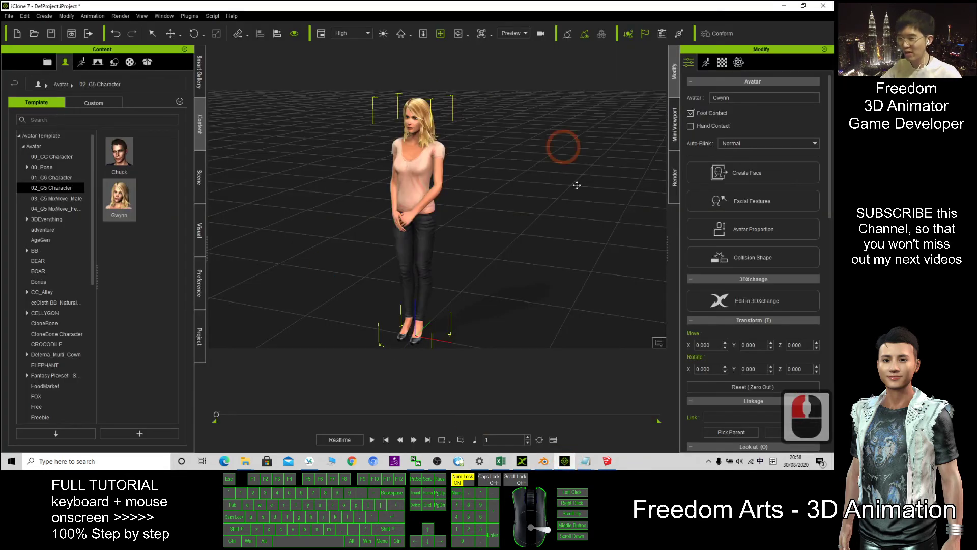
pyautogui.click(782, 6)
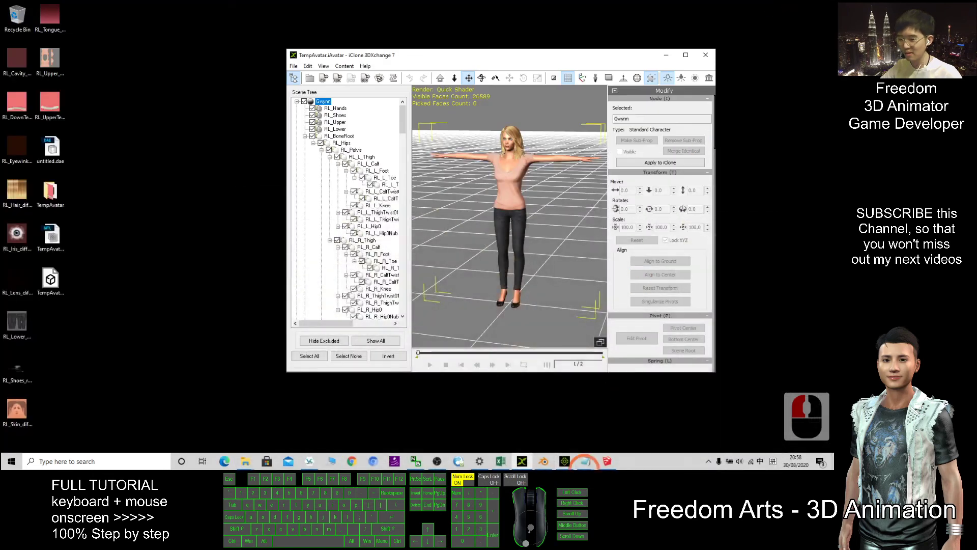
pyautogui.click(606, 461)
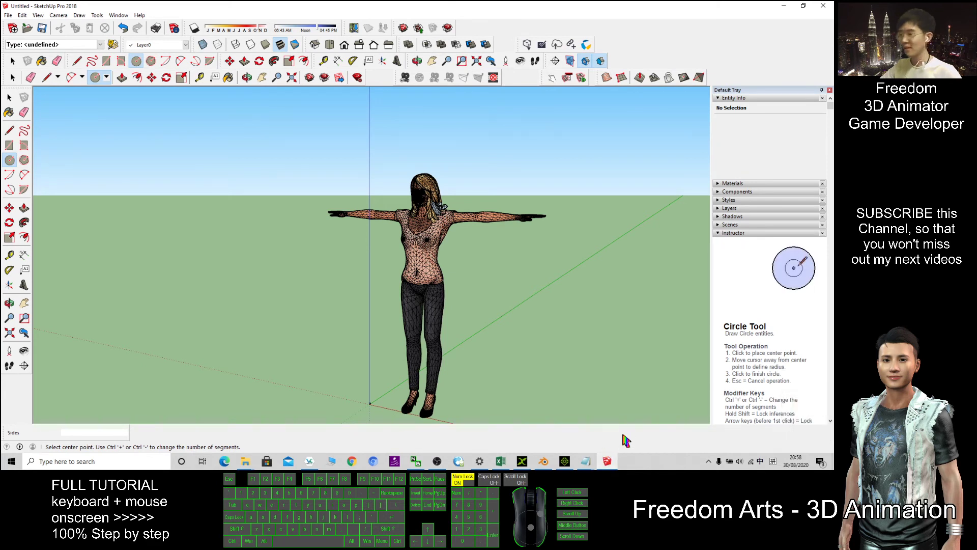
pyautogui.moveTo(611, 467)
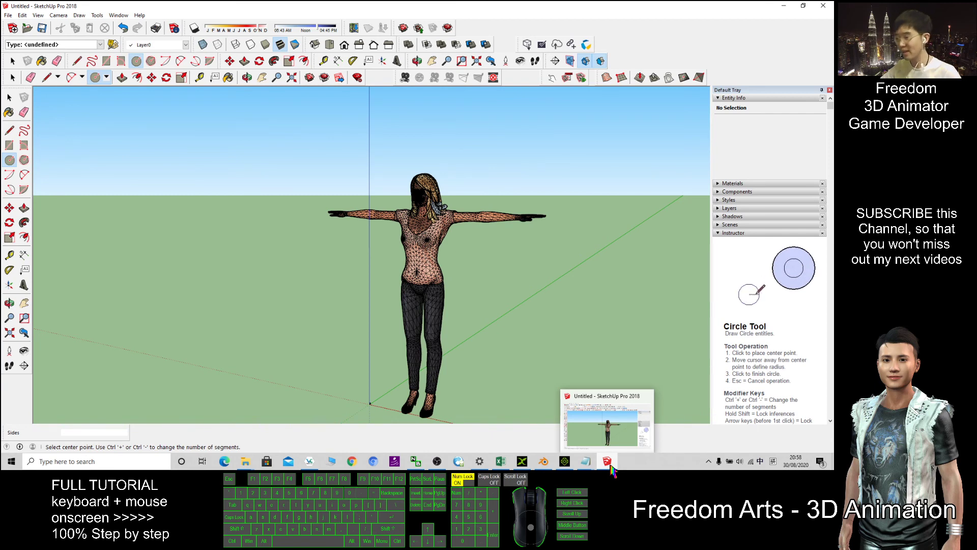
pyautogui.scroll(7, 499, 316)
pyautogui.scroll(-3, 493, 314)
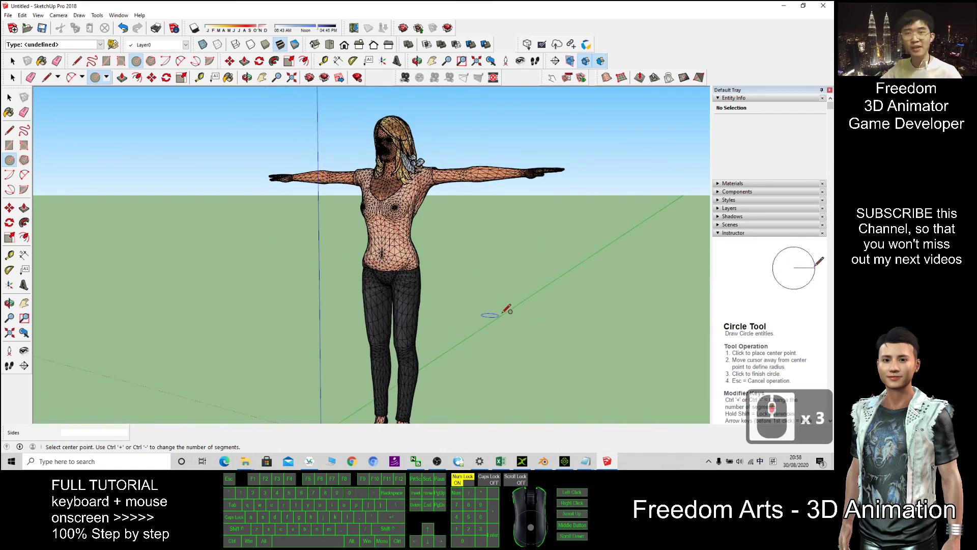